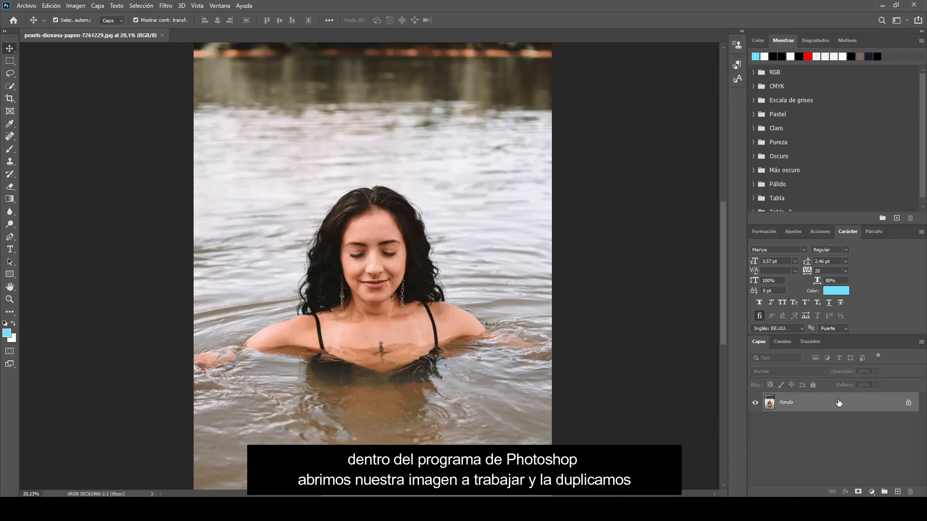
Duplicate the Fondo layer and rename the copy MODELO
left_click_drag(891, 404, 899, 491)
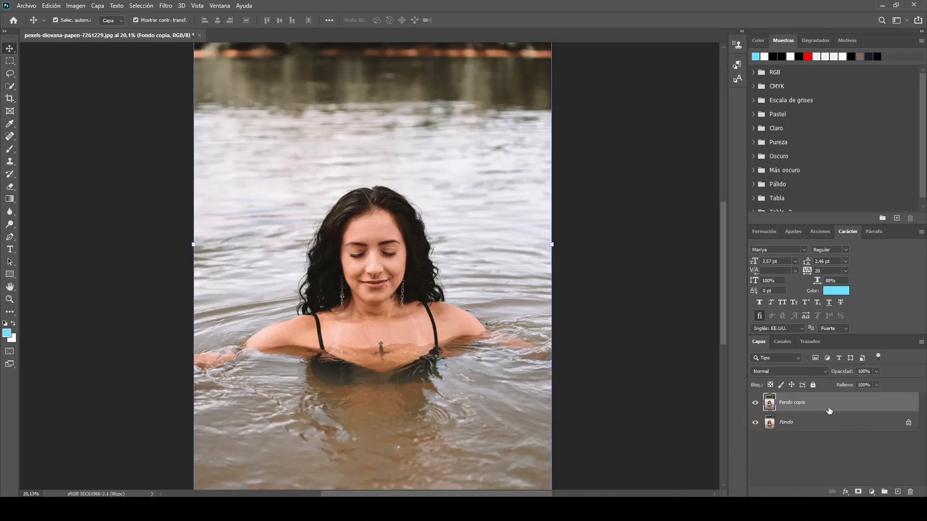
double_click(790, 403)
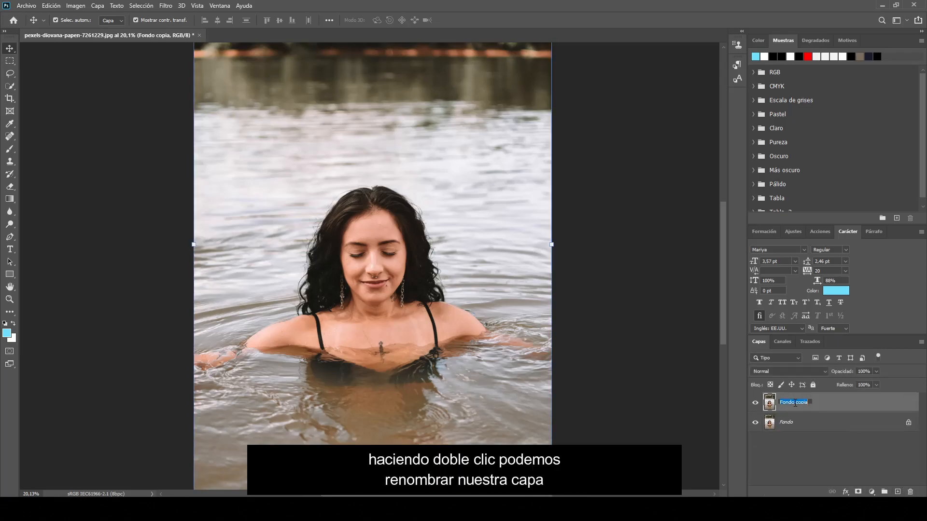
type("MODELO")
key("Return")
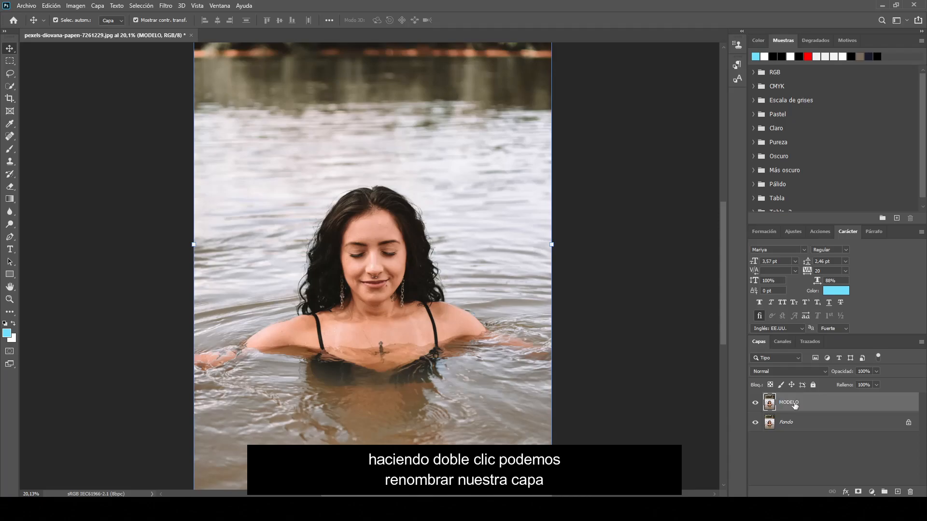
Assign the gray (Gris) colour label to the MODELO layer
right_click(821, 404)
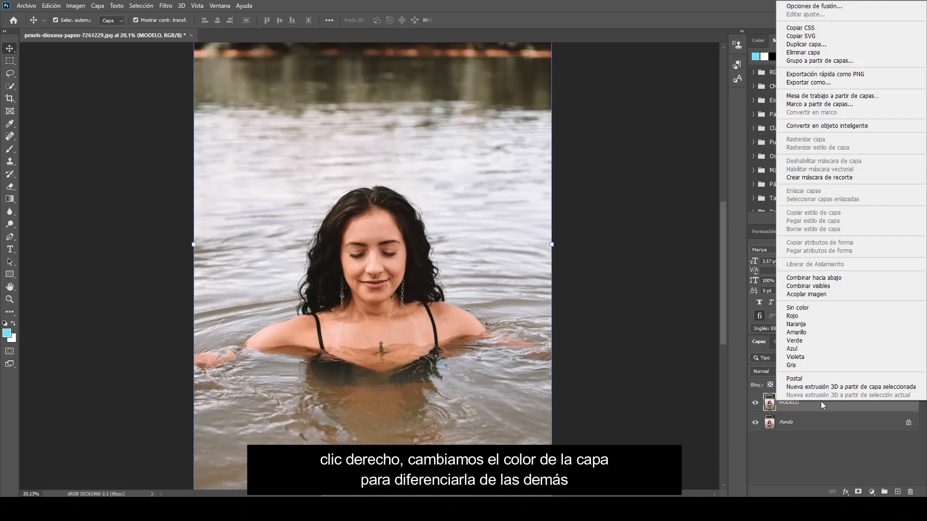
left_click(824, 366)
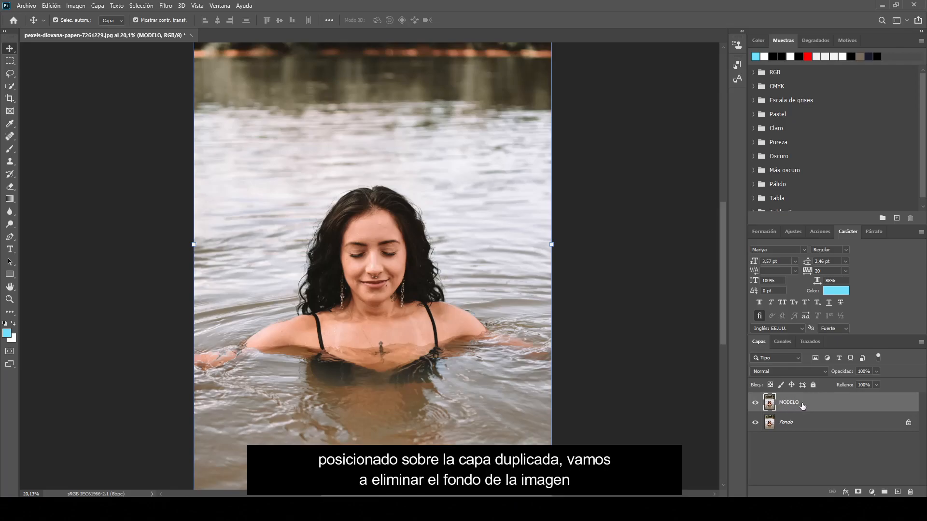
Remove the background of the MODELO layer with the Eliminar fondo quick action from its properties
left_click(225, 8)
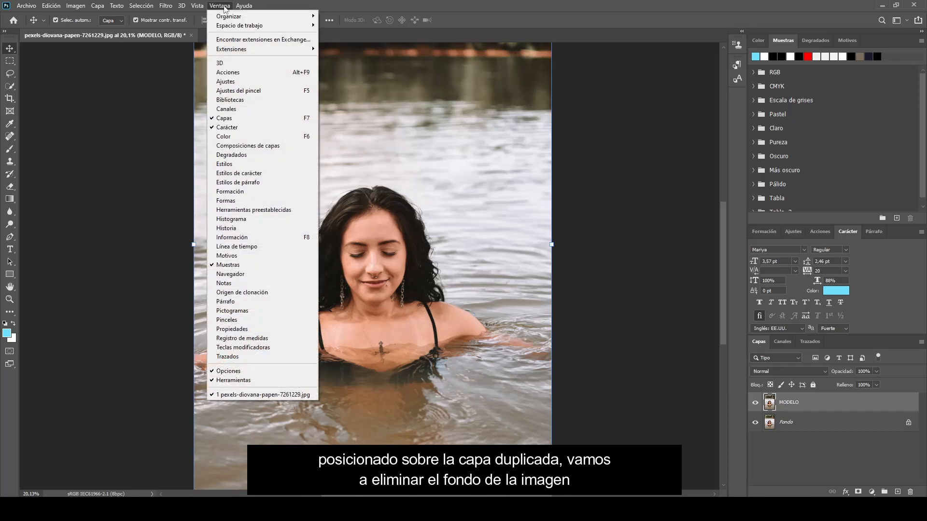
left_click(267, 330)
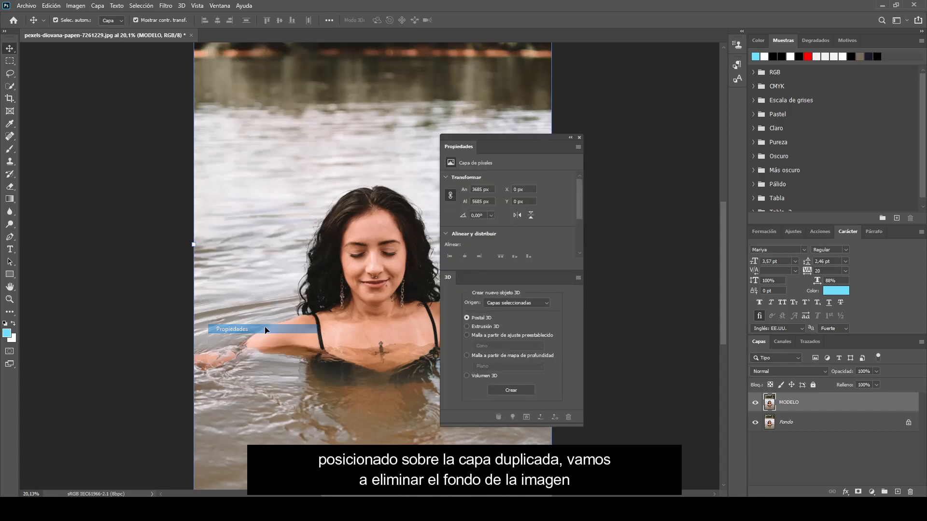
left_click_drag(579, 214, 577, 251)
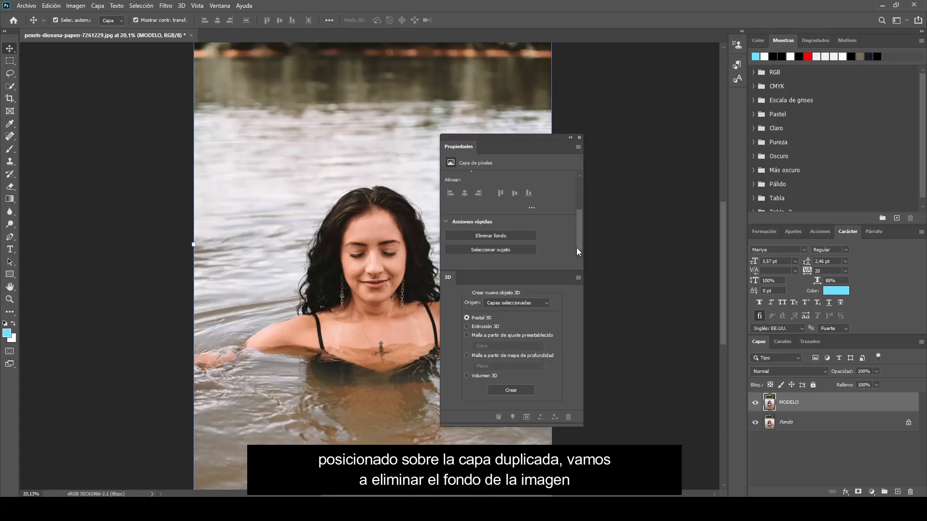
left_click(483, 235)
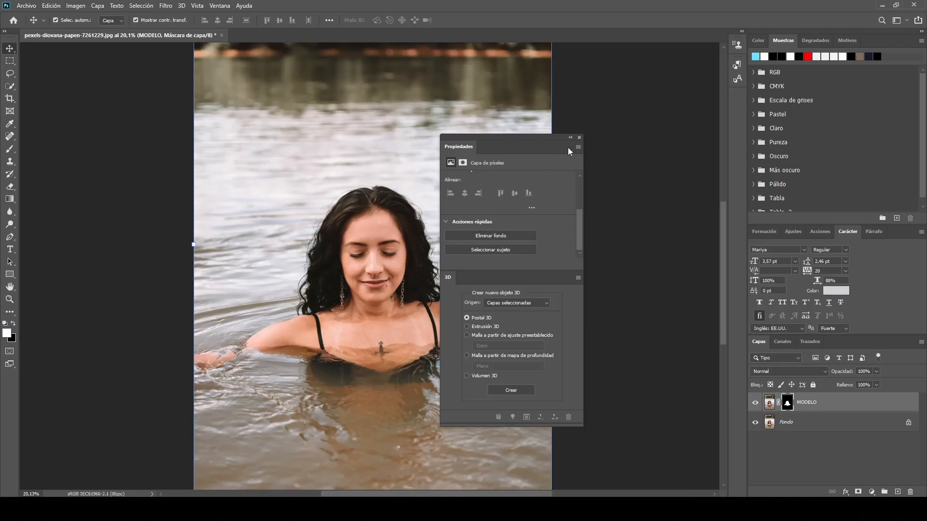
left_click(579, 138)
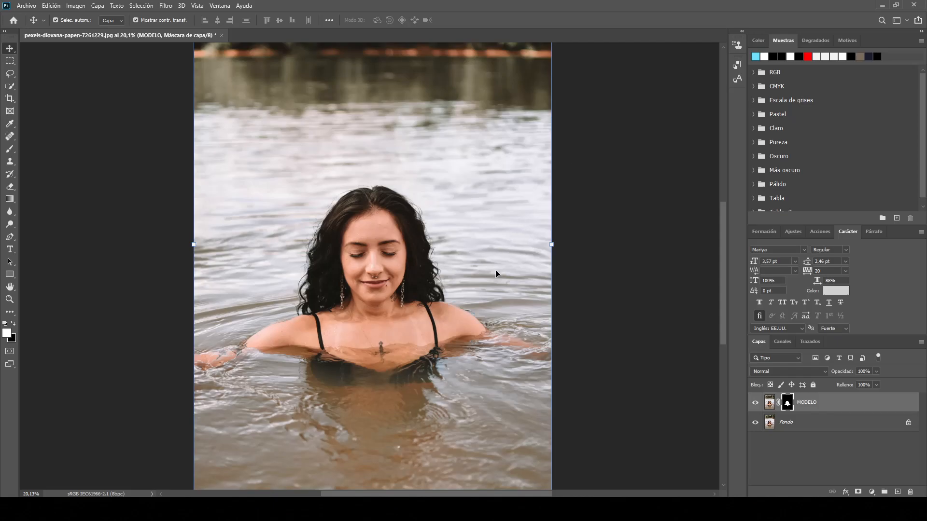
Check the woman's cutout by hiding and showing the Fondo layer
left_click(754, 424)
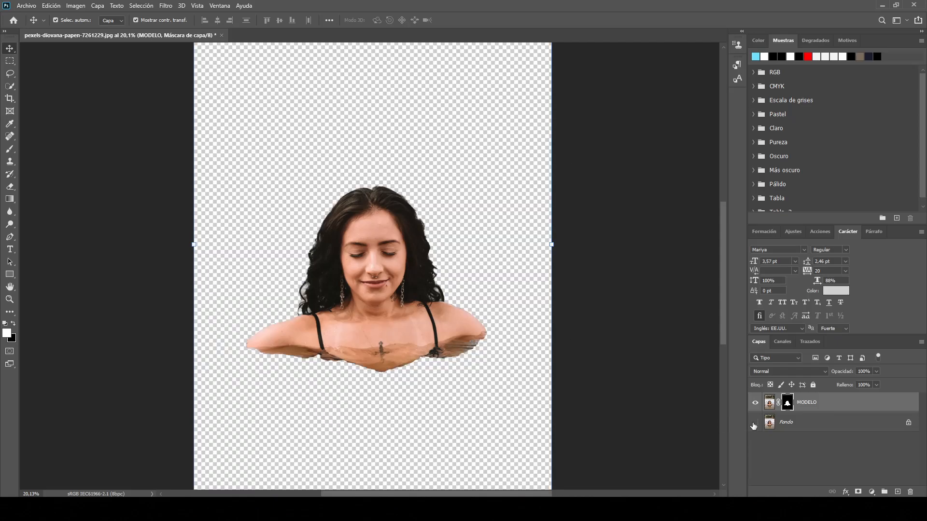
left_click(755, 423)
left_click(755, 424)
left_click(755, 424)
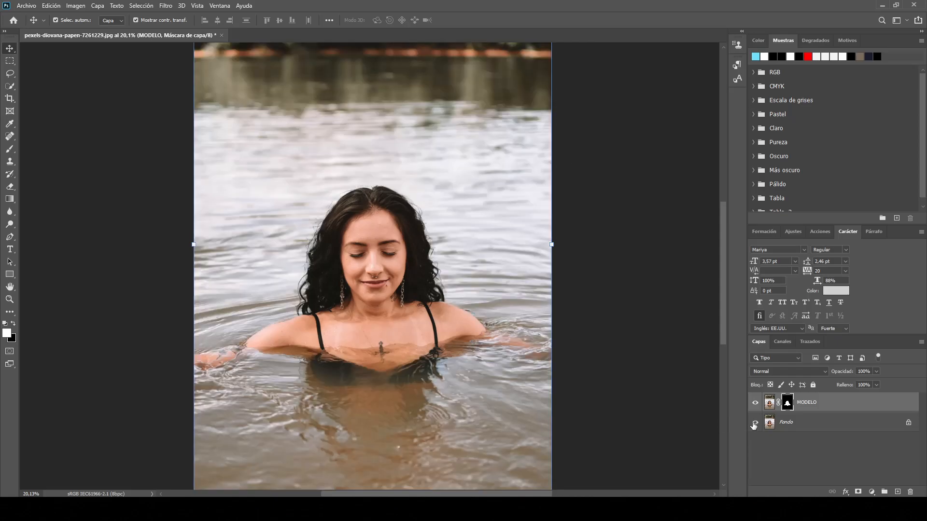
Refine the MODELO layer mask by brushing along the edges of the woman's hair with the refine edge brush
double_click(788, 403)
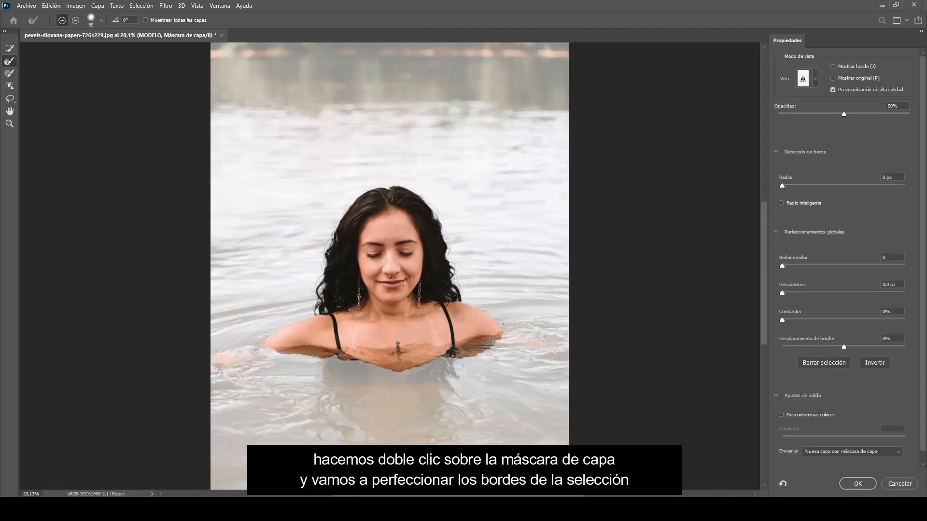
scroll(407, 258, "up", 5)
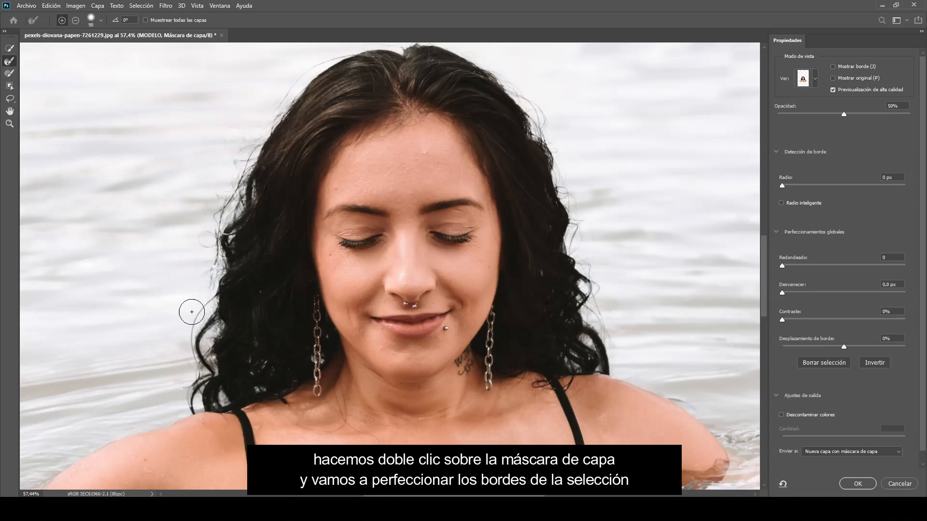
mouse_move(189, 391)
left_mouse_down()
mouse_move(228, 401)
mouse_move(213, 377)
left_mouse_up()
mouse_move(221, 320)
left_mouse_down()
mouse_move(231, 192)
mouse_move(287, 93)
mouse_move(342, 49)
mouse_move(425, 41)
mouse_move(485, 66)
mouse_move(535, 111)
mouse_move(546, 143)
mouse_move(544, 129)
mouse_move(532, 118)
mouse_move(569, 256)
mouse_move(569, 196)
mouse_move(588, 241)
mouse_move(595, 287)
mouse_move(590, 265)
mouse_move(581, 288)
mouse_move(601, 333)
mouse_move(601, 306)
mouse_move(608, 359)
mouse_move(593, 338)
mouse_move(579, 339)
mouse_move(597, 361)
mouse_move(576, 351)
left_mouse_up()
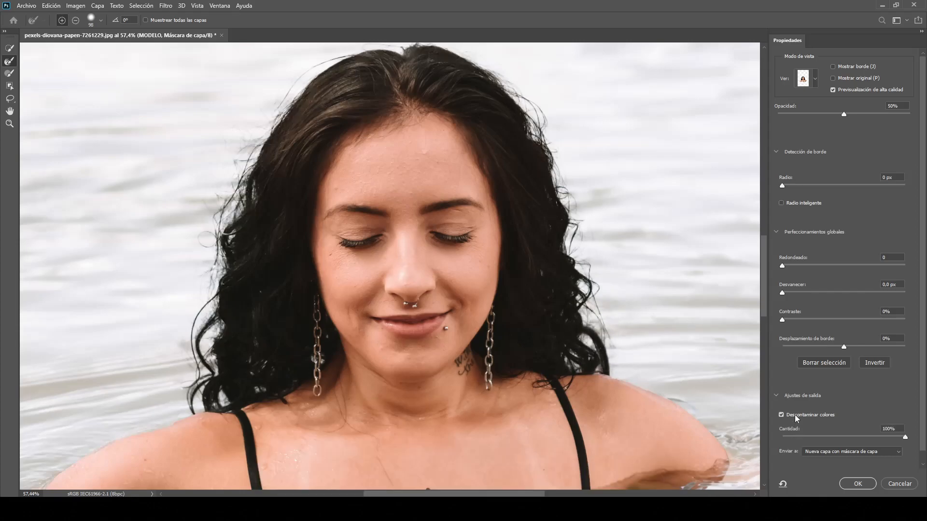
Decontaminate the edge colours at 100% and output the refined selection as a new layer with layer mask
left_click(819, 452)
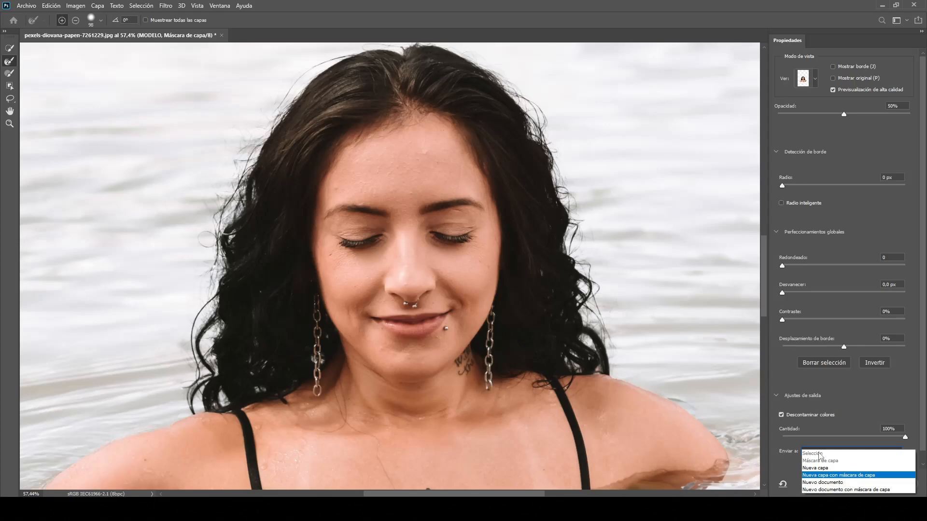
left_click(822, 477)
left_click(857, 484)
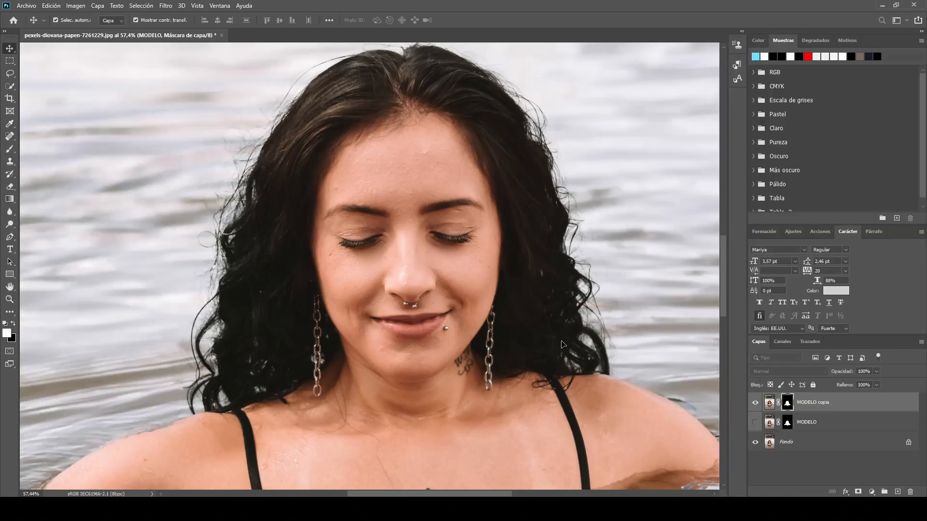
Delete the original MODELO layer, keeping the refined MODELO copia layer
left_click(835, 428)
left_click_drag(840, 426, 910, 491)
Examine the refined hair edges with the Fondo layer hidden and shown, both up close and in the full image
left_click(759, 422)
left_click(759, 422)
left_click(759, 422)
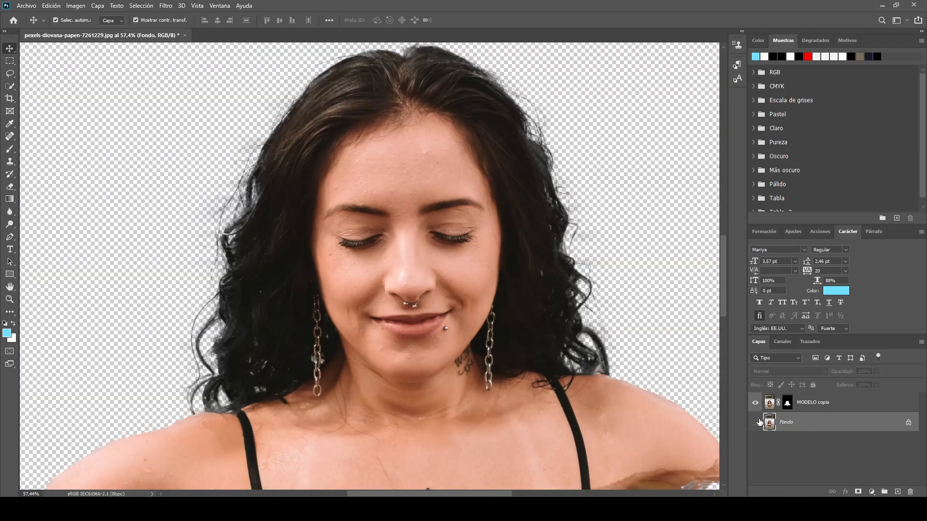
left_click(759, 422)
left_click(759, 423)
left_click(759, 422)
scroll(595, 324, "down", 4)
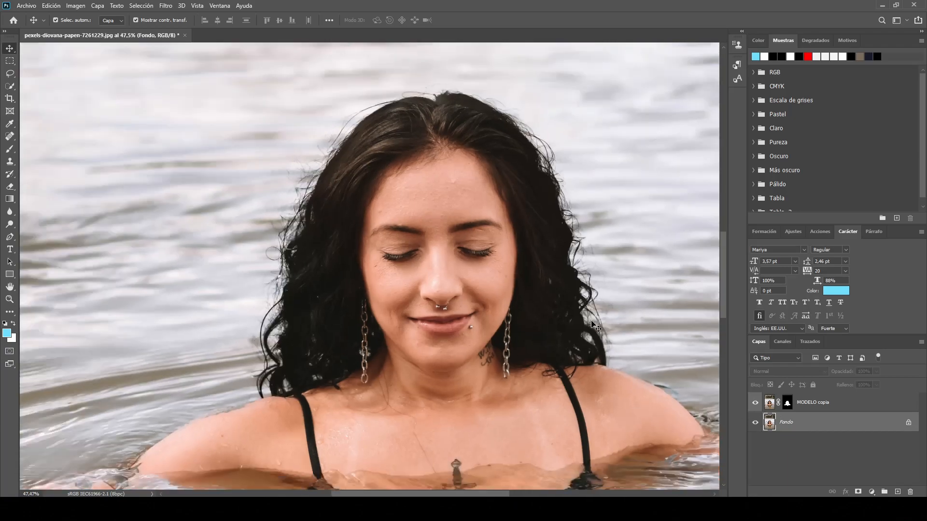
scroll(595, 325, "down", 3)
scroll(408, 312, "up", 3)
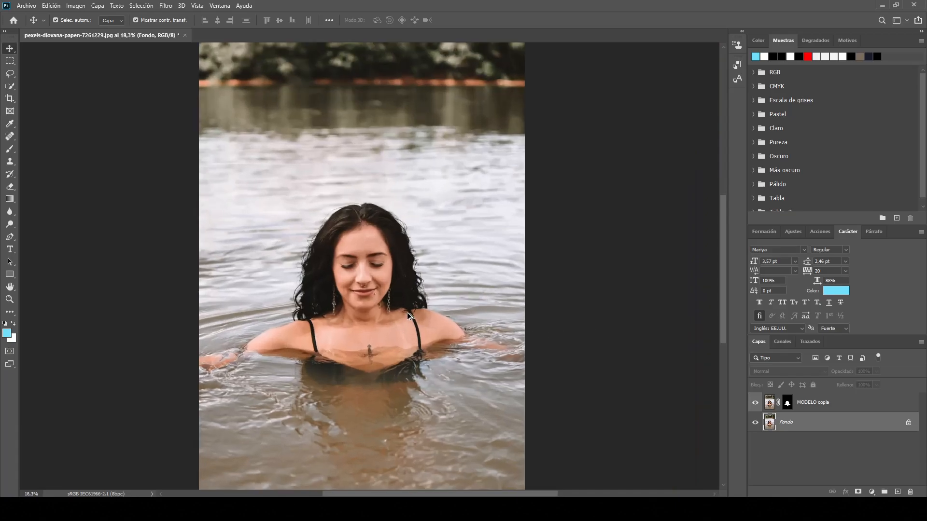
scroll(339, 293, "up", 4)
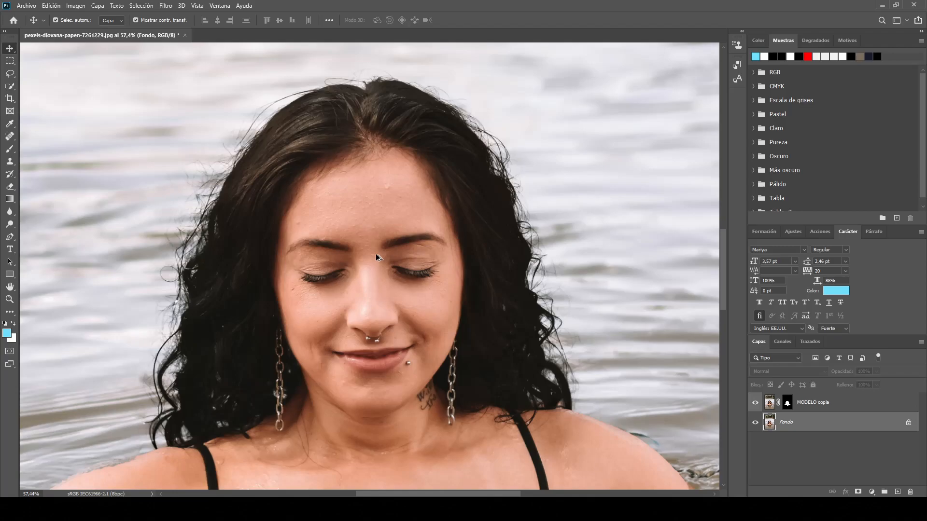
scroll(376, 253, "down", 5)
scroll(474, 292, "up", 2)
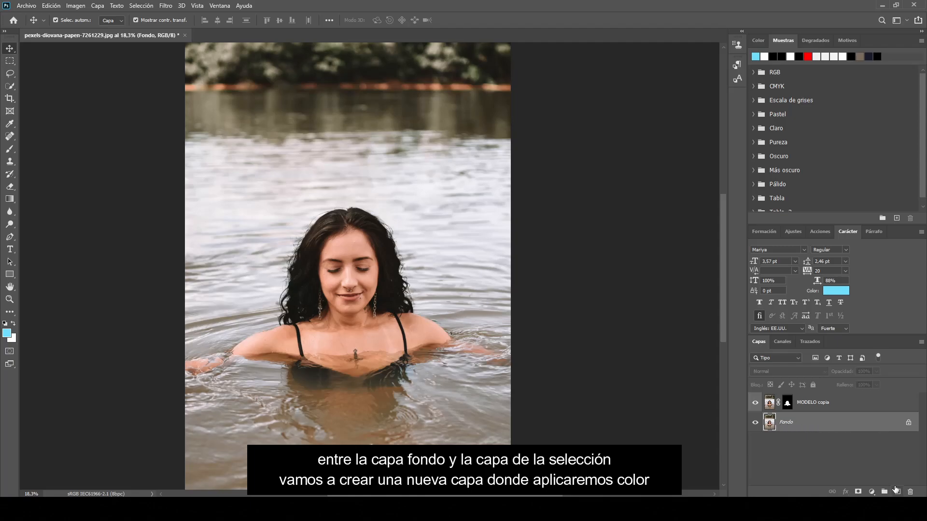
Create an empty layer between Fondo and MODELO copia and choose the Brush tool for painting on it
left_click(897, 491)
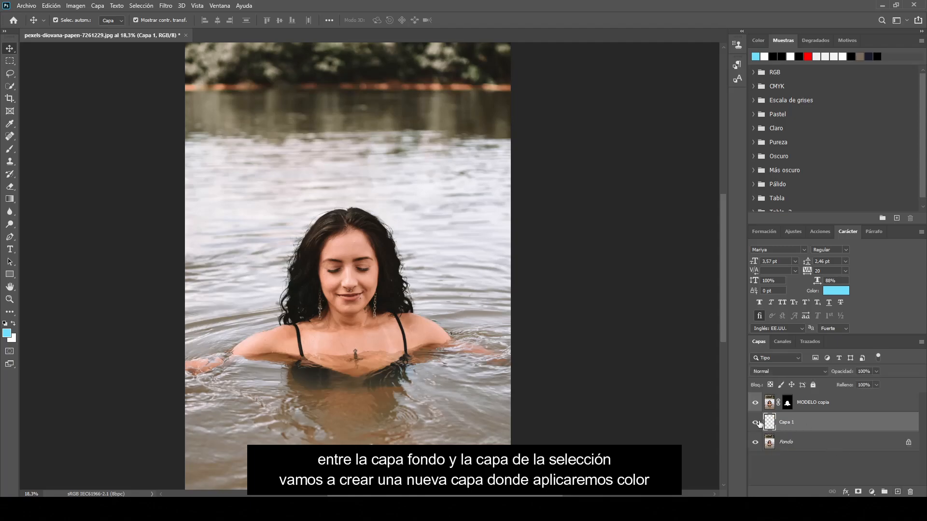
left_click(9, 149)
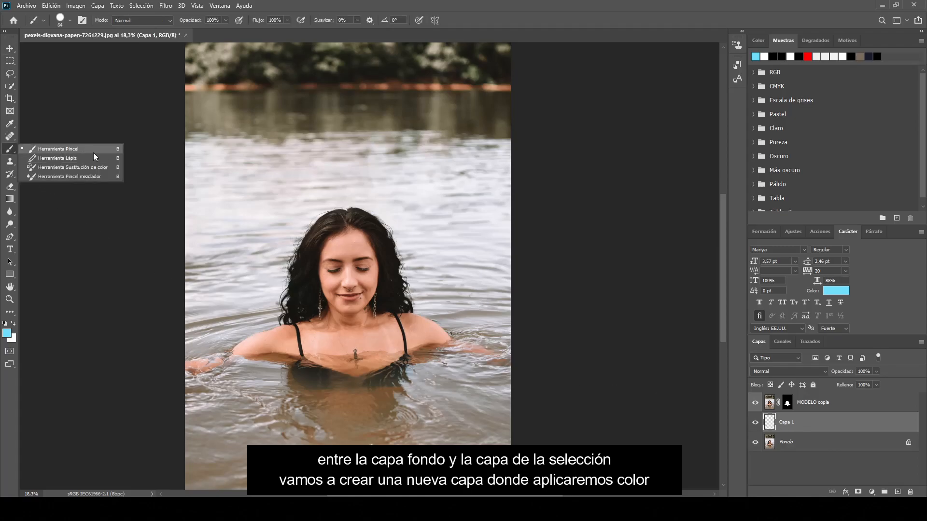
left_click(58, 149)
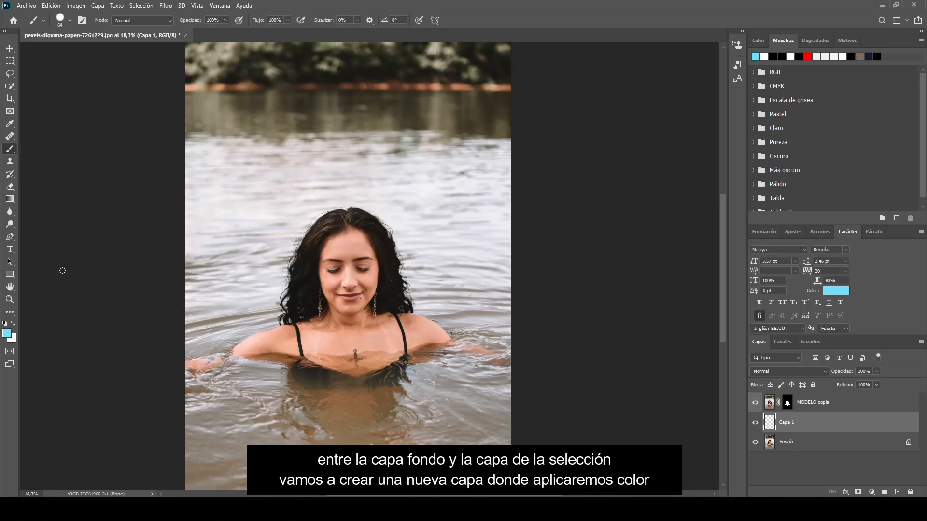
Set the foreground colour to light blue 73e0ff and return to the Brush tool
left_click(10, 333)
left_click_drag(570, 115, 230, 139)
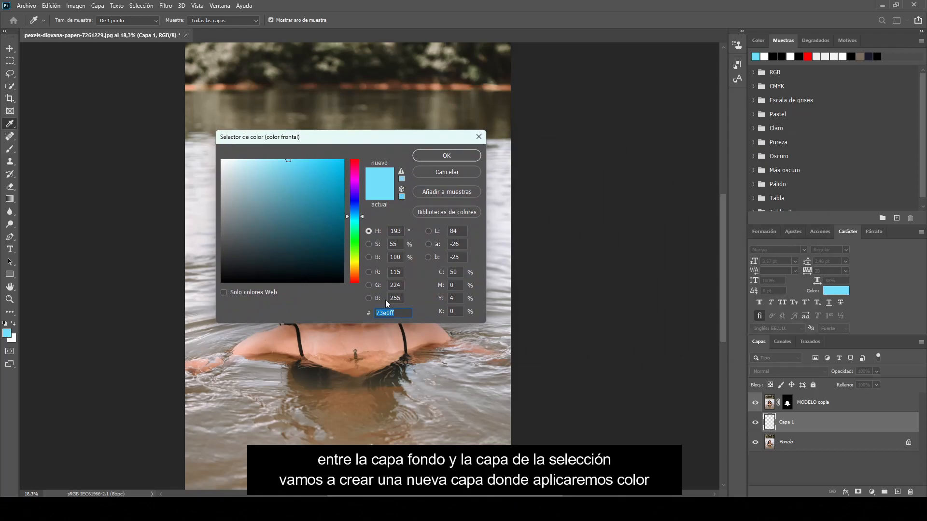
left_click(397, 314)
left_click(443, 154)
key("b")
Paint the whole water area below the far shoreline light blue on Capa 1, with a 100% hardness brush enlarged up to 513 px
right_click(361, 152)
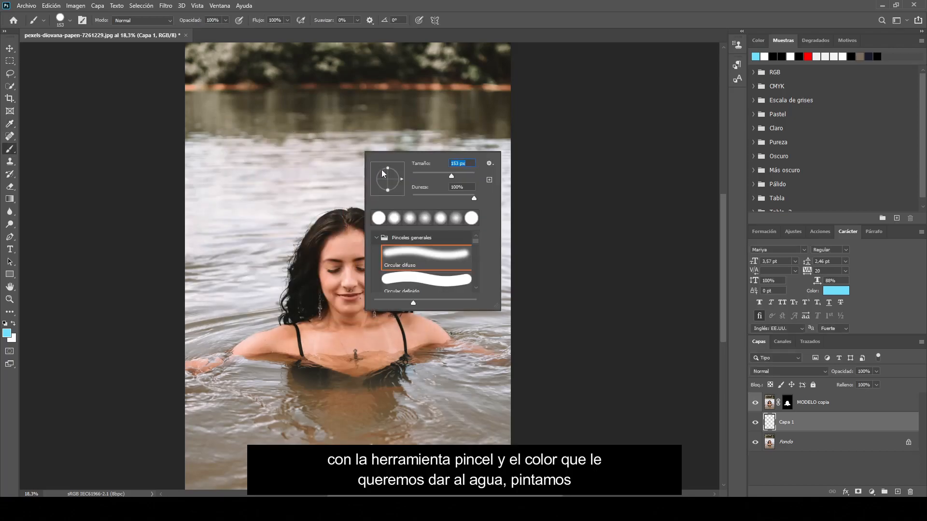
left_click_drag(182, 107, 506, 105)
right_click(437, 143)
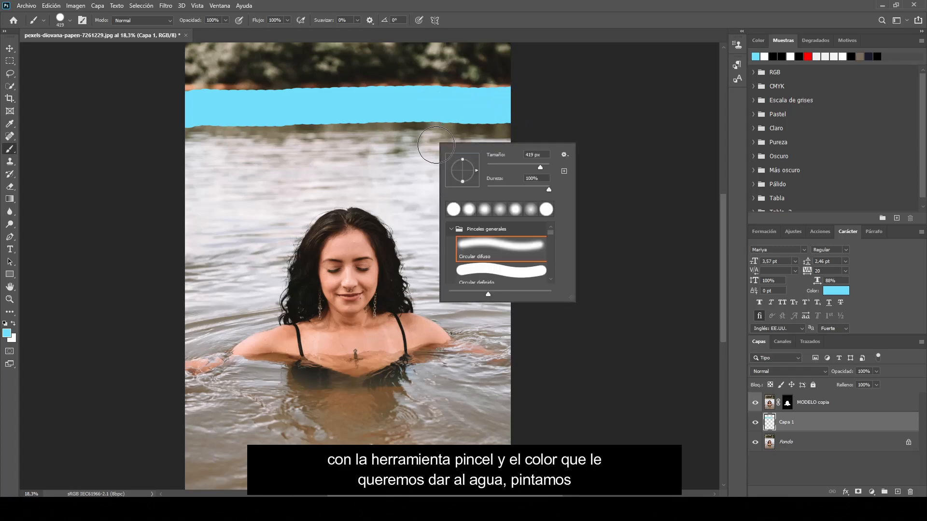
mouse_move(186, 140)
left_mouse_down()
mouse_move(541, 140)
mouse_move(536, 157)
mouse_move(351, 171)
mouse_move(151, 163)
mouse_move(152, 179)
mouse_move(547, 194)
mouse_move(531, 208)
mouse_move(117, 207)
mouse_move(153, 229)
mouse_move(559, 240)
mouse_move(538, 258)
mouse_move(148, 264)
mouse_move(157, 286)
mouse_move(547, 300)
mouse_move(450, 321)
mouse_move(128, 327)
mouse_move(546, 362)
mouse_move(188, 362)
mouse_move(134, 380)
mouse_move(559, 411)
mouse_move(189, 422)
mouse_move(159, 437)
mouse_move(542, 452)
mouse_move(167, 452)
mouse_move(347, 386)
mouse_move(172, 441)
mouse_move(537, 434)
left_mouse_up()
scroll(348, 386, "down", 2)
scroll(348, 386, "down", 2)
left_click_drag(232, 464, 155, 445)
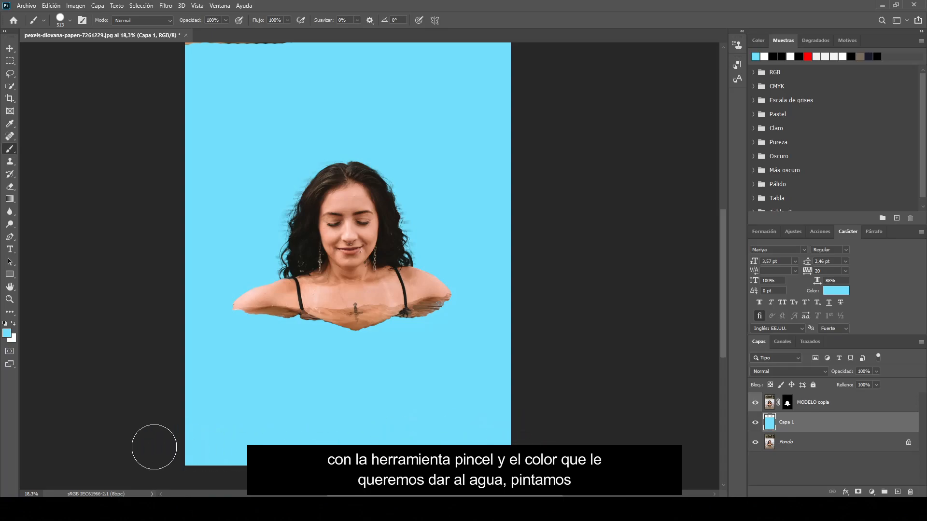
scroll(453, 381, "up", 2)
scroll(454, 382, "up", 3)
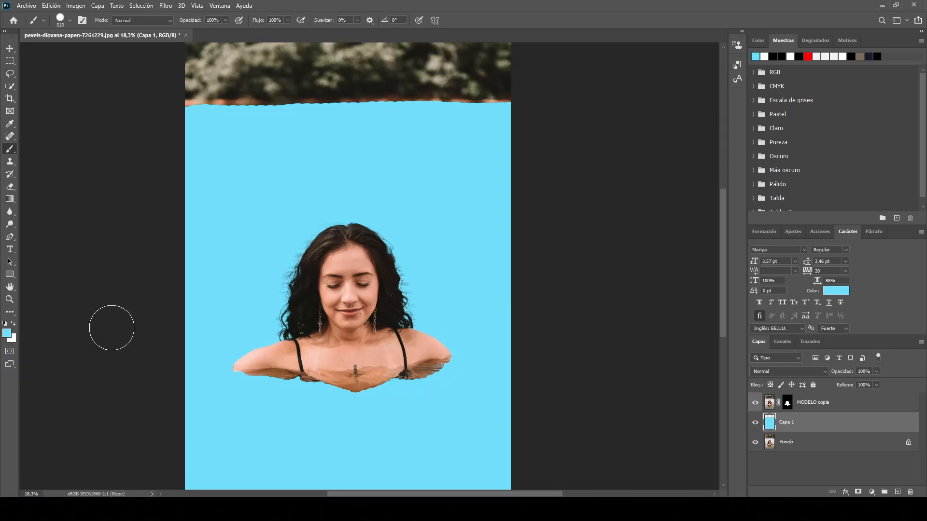
Set the blend mode of the painted Capa 1 layer to Color
left_click(790, 372)
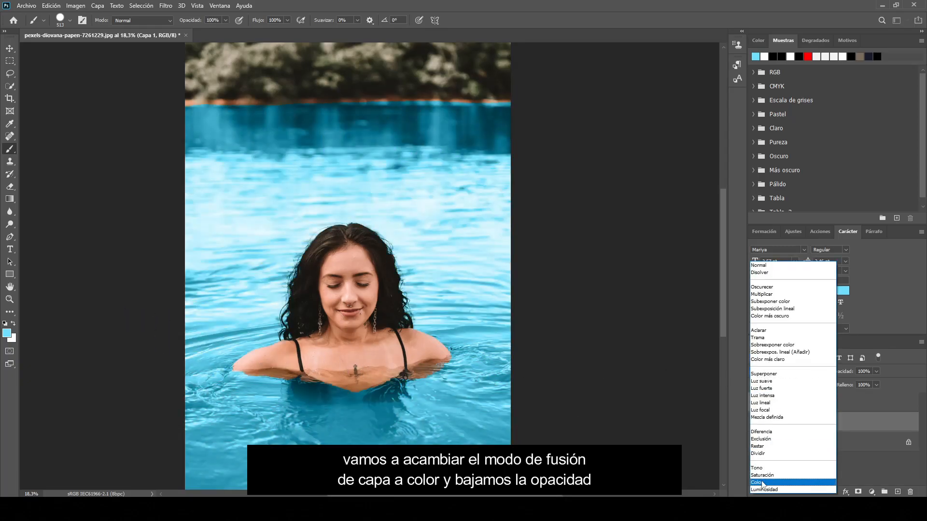
left_click(756, 482)
key("x")
scroll(558, 207, "up", 2)
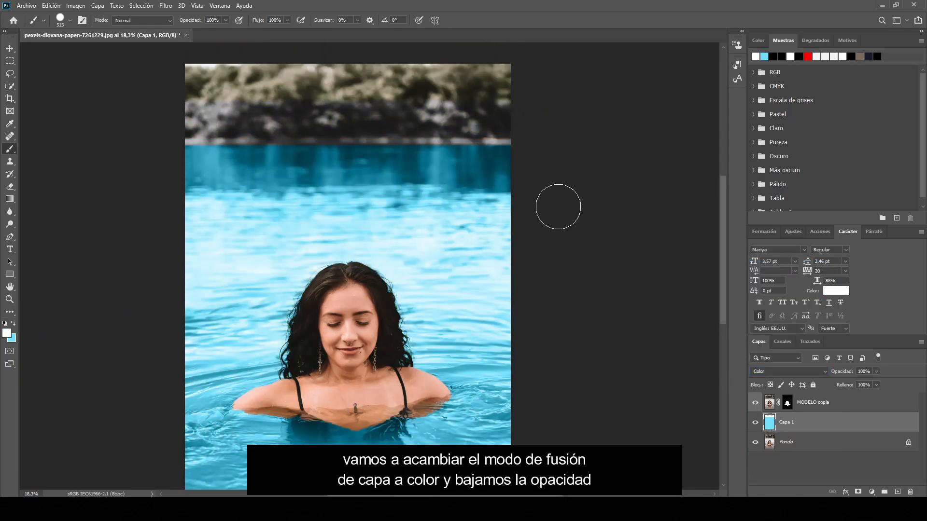
scroll(553, 234, "down", 5)
scroll(552, 234, "up", 3)
Lower the opacity of the Capa 1 layer to 45%
left_click_drag(848, 372, 841, 373)
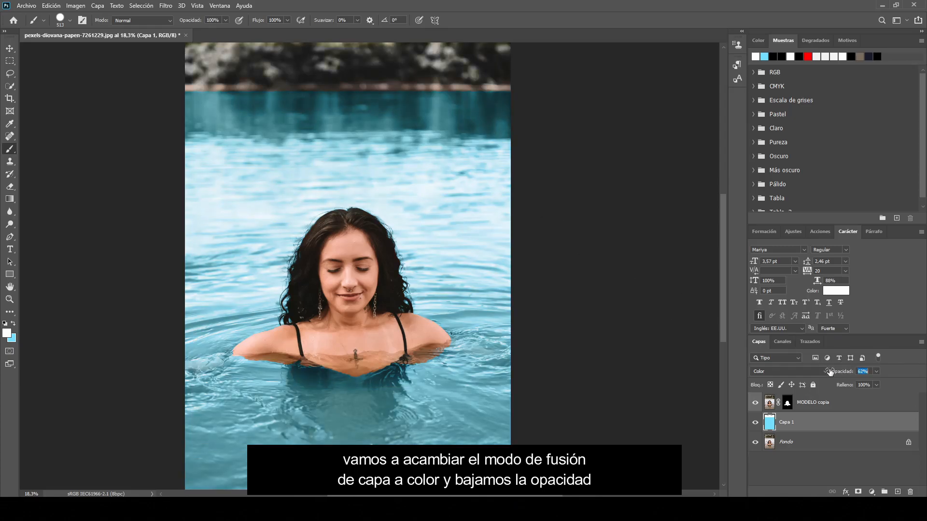
key("6")
scroll(455, 269, "up", 3)
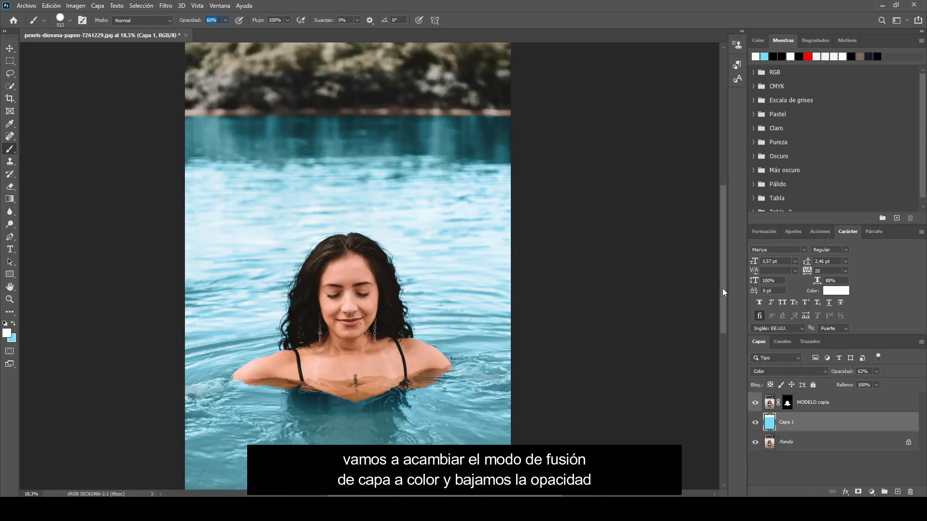
scroll(462, 207, "down", 1)
left_click_drag(846, 371, 841, 370)
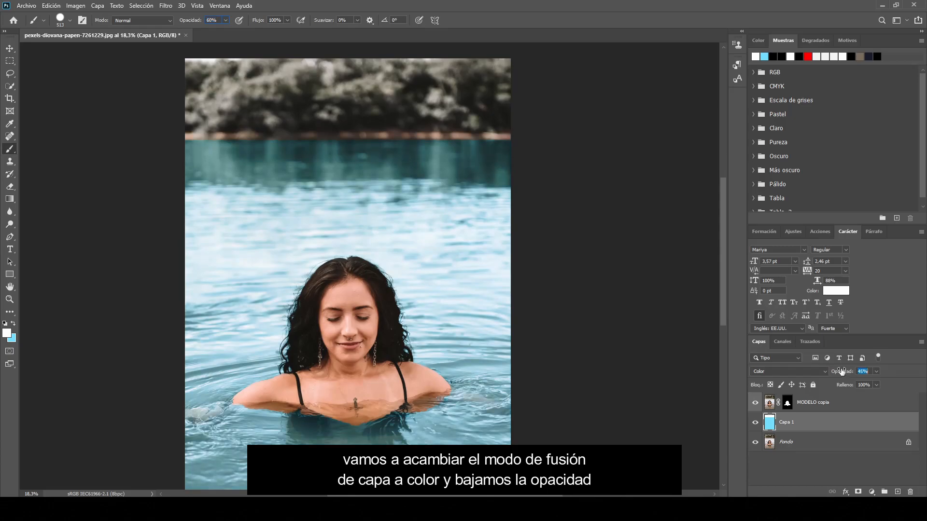
Set the opacity of Capa 1 to 61% and deselect the layers to inspect the waterline around the woman's chest
scroll(312, 265, "down", 5)
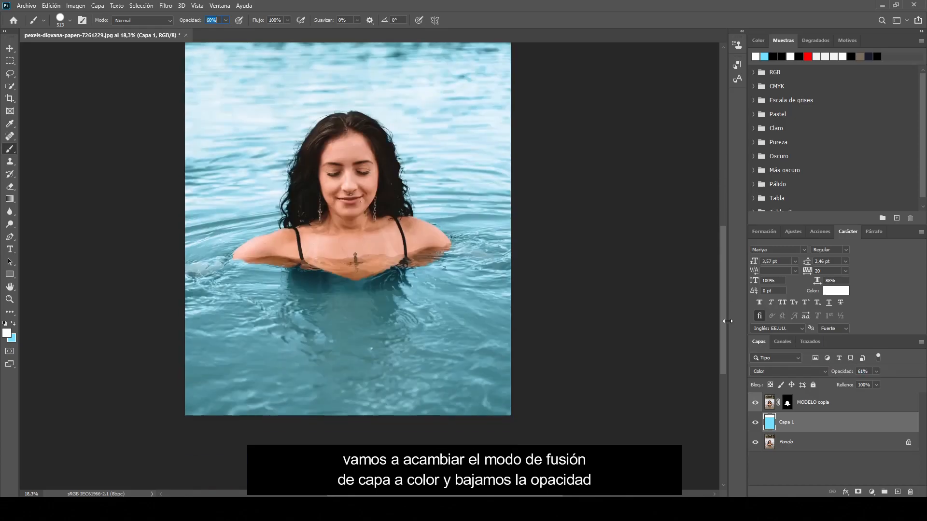
left_click(783, 405)
key("v")
left_click(30, 69)
scroll(424, 244, "up", 5)
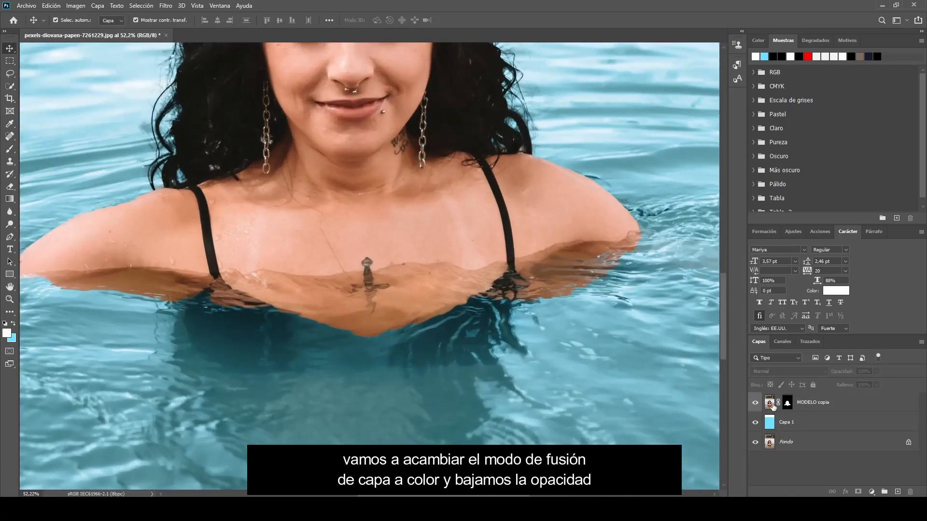
Target the layer mask of MODELO copia with the Brush tool and reduce the brush to a small size
left_click(773, 407)
key("b")
key("x")
scroll(170, 334, "up", 2)
key("bracketleft")
key("bracketleft")
key("bracketleft")
key("bracketleft")
key("bracketleft")
key("bracketleft")
scroll(76, 265, "left", 2)
left_click(787, 403)
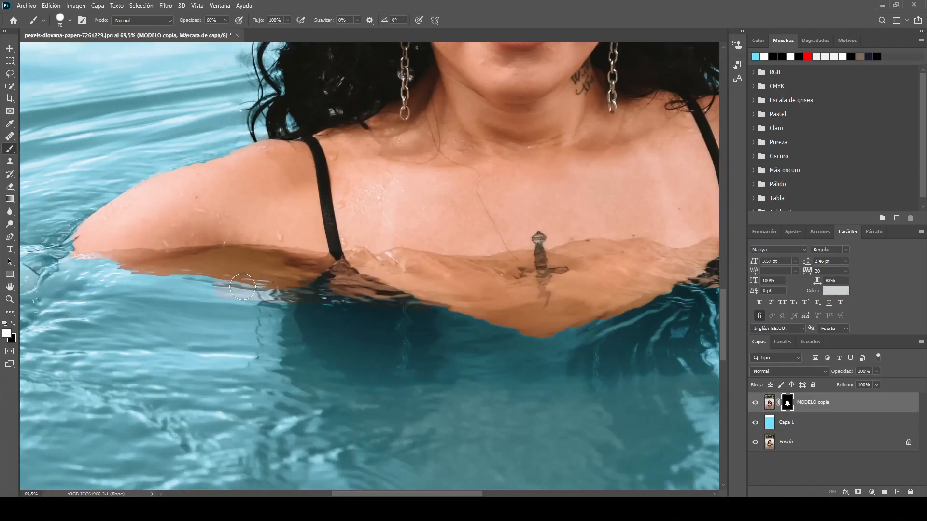
Paint black at 100% brush opacity on the MODELO copia mask over the submerged skin below the arm at the image's left
left_click(13, 324)
key("alt+bracketleft")
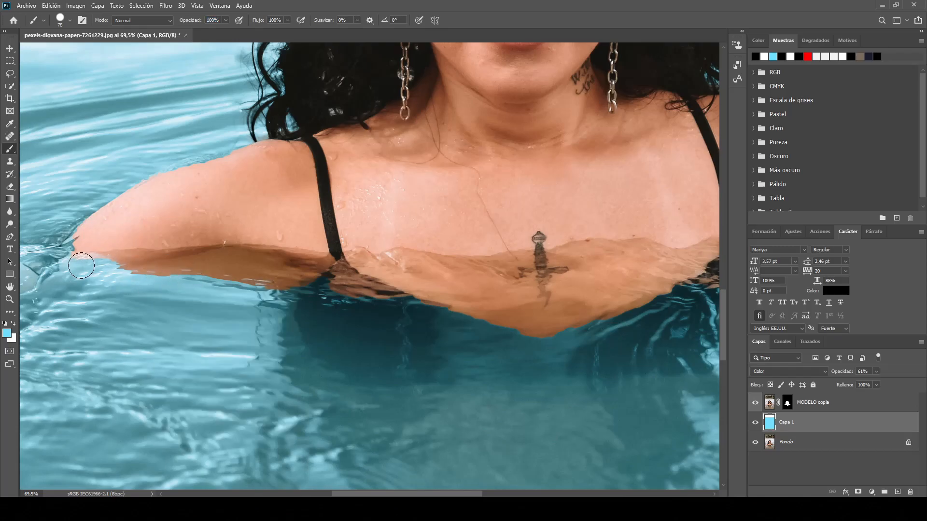
key("alt+bracketright")
key("0")
left_click_drag(68, 263, 309, 270)
scroll(135, 263, "up", 5)
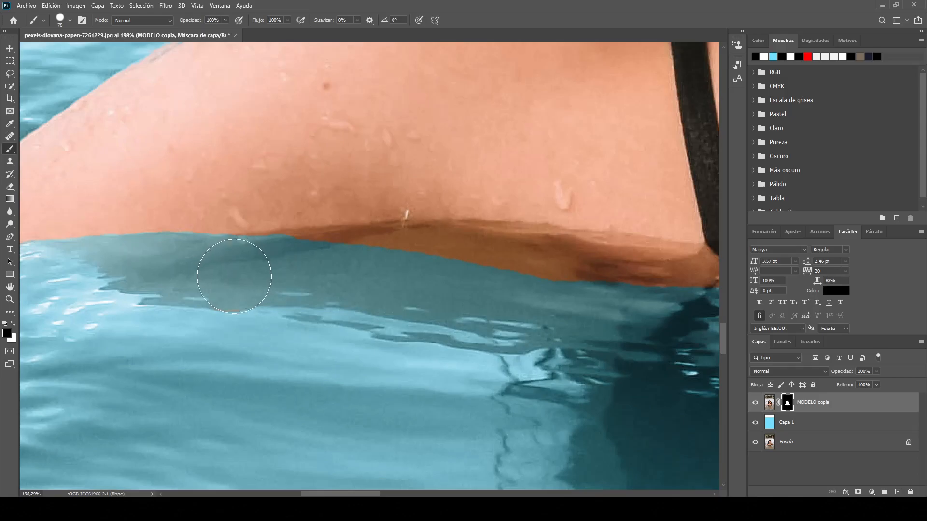
mouse_move(234, 276)
left_mouse_down()
mouse_move(265, 265)
mouse_move(476, 259)
mouse_move(638, 279)
left_mouse_up()
scroll(555, 325, "down", 8)
Mask out the submerged skin under the arm and strap at the image's right with black
scroll(567, 354, "up", 8)
mouse_move(679, 162)
left_mouse_down()
mouse_move(661, 190)
mouse_move(620, 222)
mouse_move(443, 227)
mouse_move(353, 262)
mouse_move(237, 286)
mouse_move(213, 338)
left_mouse_up()
mouse_move(601, 362)
left_mouse_down()
mouse_move(648, 265)
mouse_move(483, 289)
left_mouse_up()
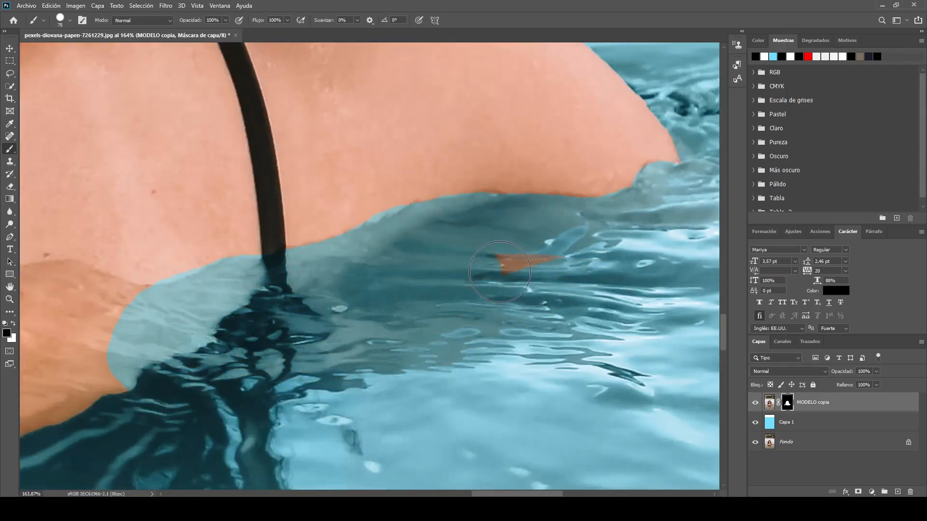
Mask out the remaining submerged chest area between the two straps with black
scroll(483, 290, "left", 10)
mouse_move(238, 321)
left_mouse_down()
mouse_move(307, 281)
mouse_move(408, 277)
mouse_move(507, 253)
mouse_move(596, 253)
mouse_move(674, 275)
mouse_move(639, 297)
mouse_move(401, 352)
mouse_move(315, 407)
mouse_move(376, 386)
left_mouse_up()
scroll(353, 398, "down", 5)
scroll(352, 398, "up", 5)
mouse_move(232, 309)
left_mouse_down()
mouse_move(411, 293)
mouse_move(588, 316)
left_mouse_up()
scroll(418, 366, "down", 10)
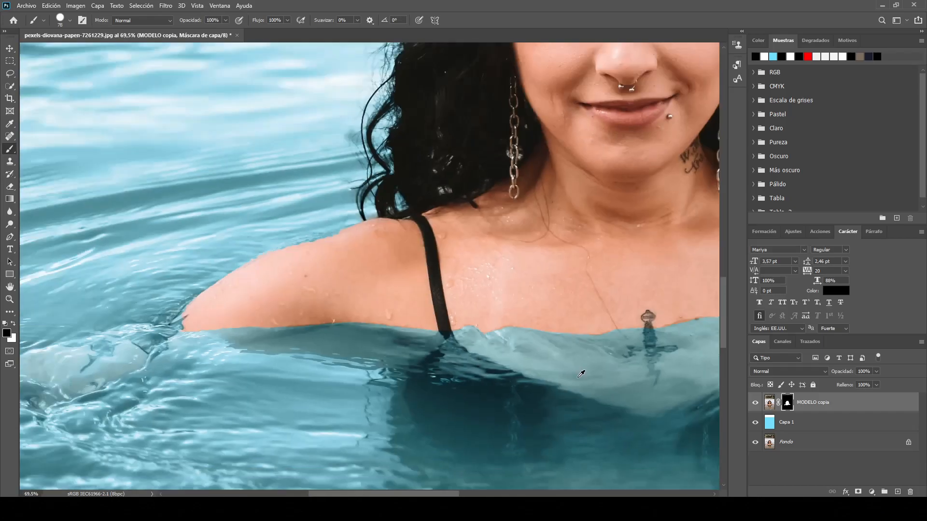
Restore the tip of the elbow at the image's left on the mask, using white and a brush reduced to about 31 px
left_click(756, 422)
scroll(474, 309, "up", 10)
key("x")
mouse_move(337, 207)
left_mouse_down()
mouse_move(385, 225)
mouse_move(327, 194)
left_mouse_up()
scroll(327, 194, "up", 1)
key("ctrl+z")
right_click(356, 195)
left_click_drag(422, 219, 414, 220)
left_click(393, 158)
scroll(364, 212, "down", 6)
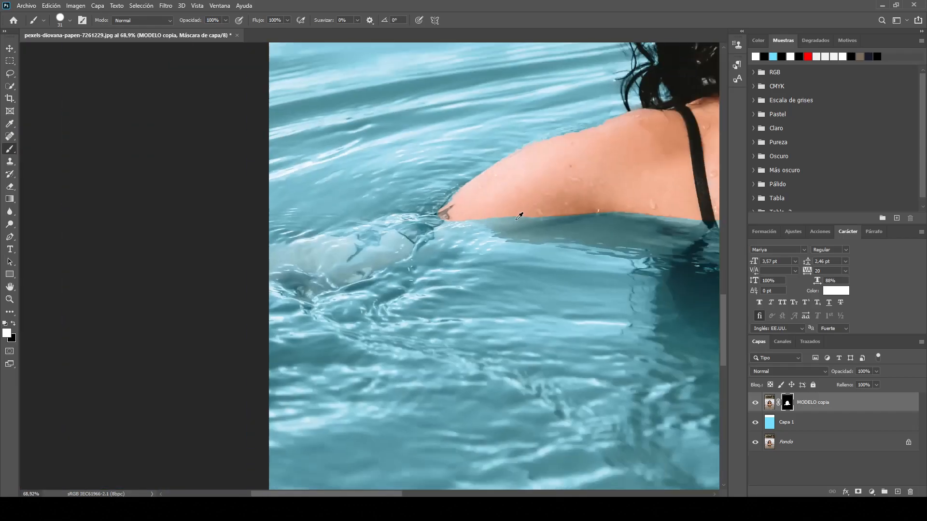
Compare the masked elbow edge with Capa 1 hidden and shown, and check the whole image
scroll(654, 200, "up", 3)
left_click(756, 423)
left_click(755, 422)
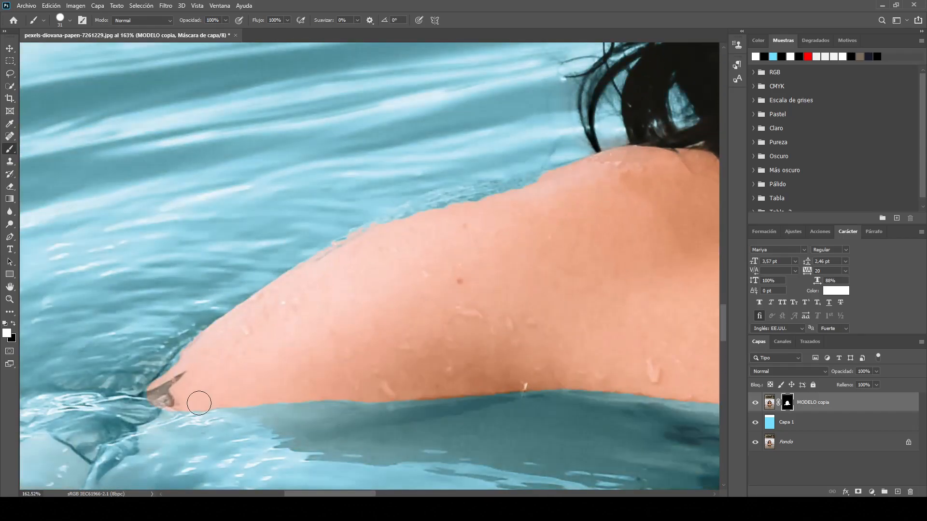
scroll(183, 388, "up", 3)
scroll(210, 339, "down", 10)
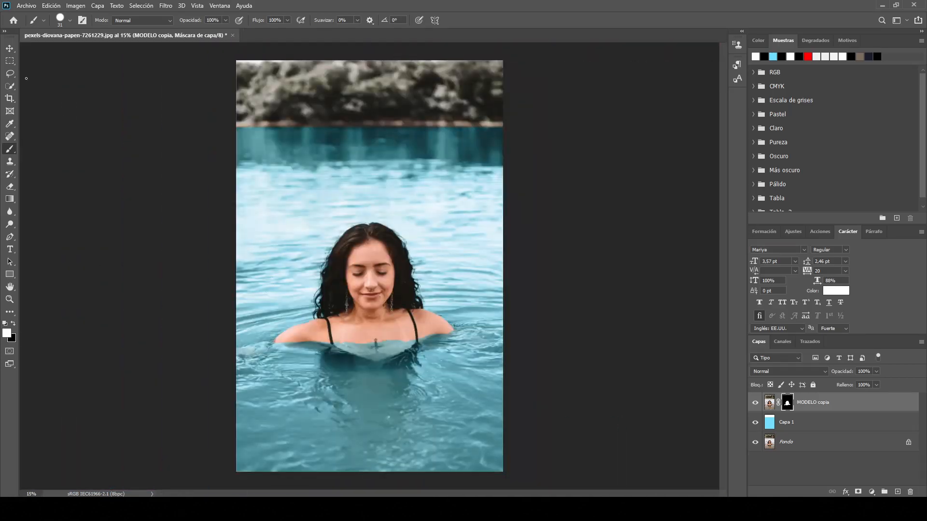
Duplicate the Fondo layer and merge the copy with Capa 1 and MODELO copia, keeping the original Fondo separate
key("v")
left_click(756, 422)
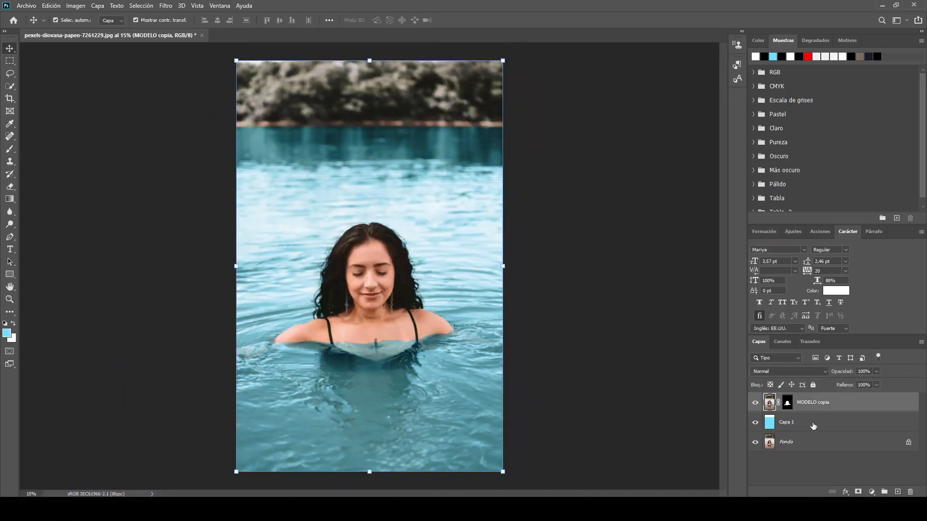
key("ctrl+j")
right_click(859, 432)
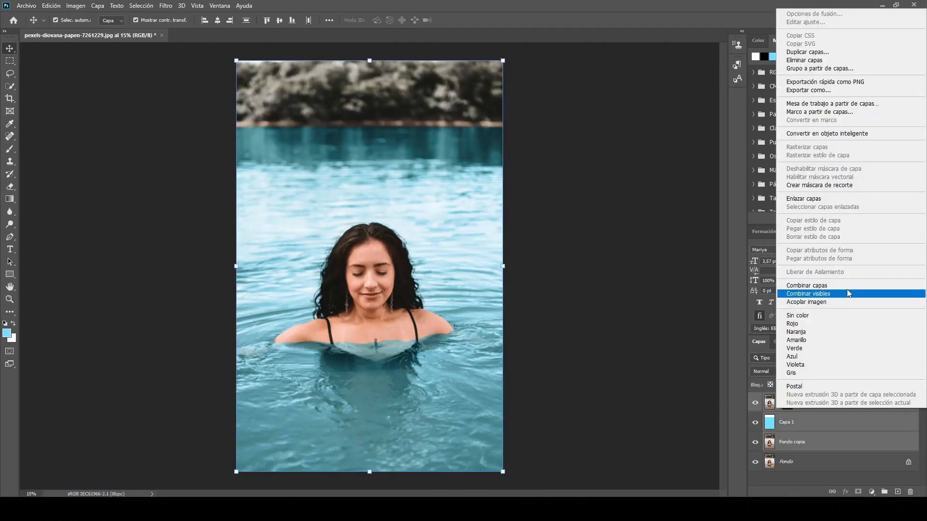
left_click(840, 295)
left_click(756, 404)
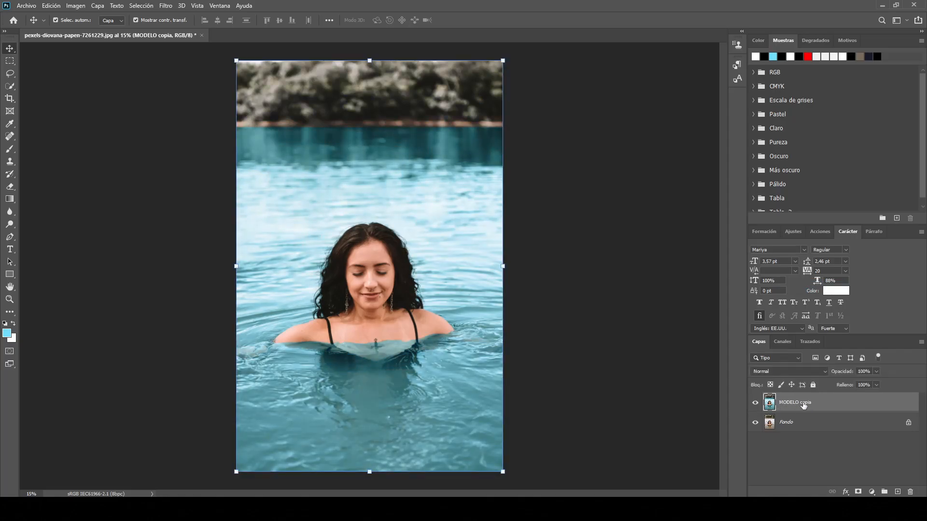
Open the Camera Raw filter on the merged MODELO copia layer and set the grain (Granulado) to 56
scroll(392, 338, "up", 2)
left_click(166, 6)
left_click(237, 68)
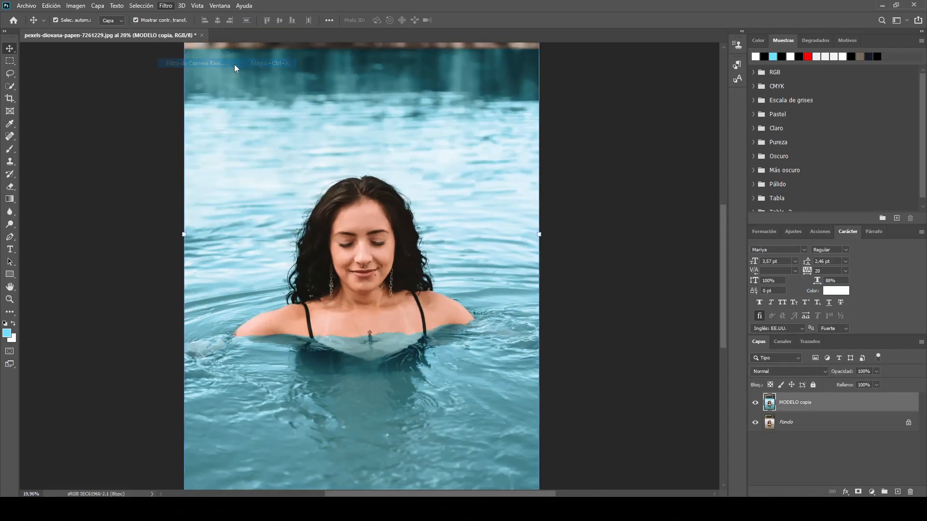
scroll(606, 338, "up", 3)
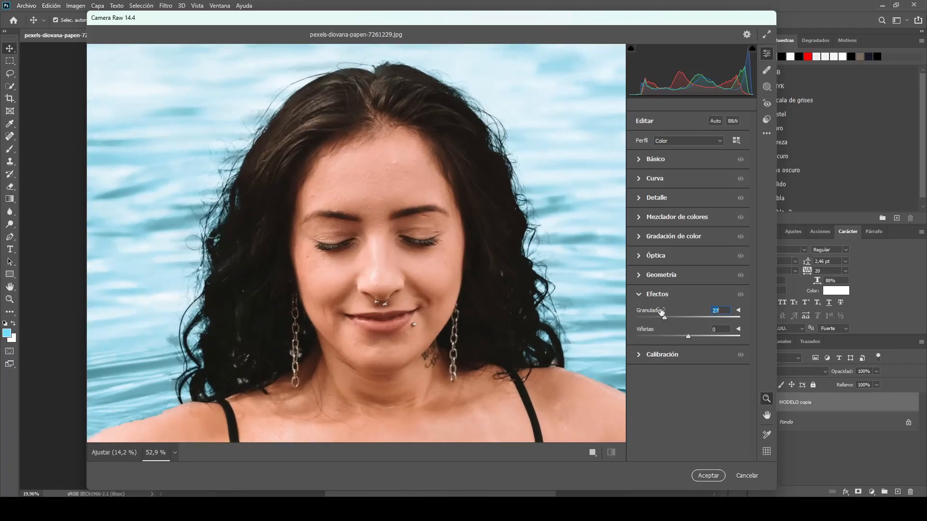
scroll(530, 306, "down", 4)
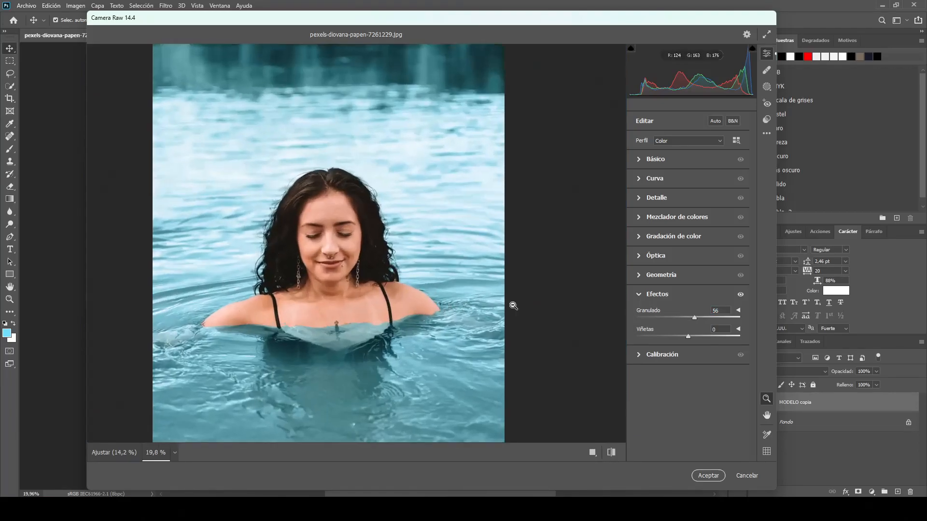
Lower the vibrance (Intensidad) to -15 in the basic adjustments and apply the Camera Raw filter
left_click(641, 161)
left_click_drag(656, 378, 645, 378)
scroll(351, 267, "up", 3)
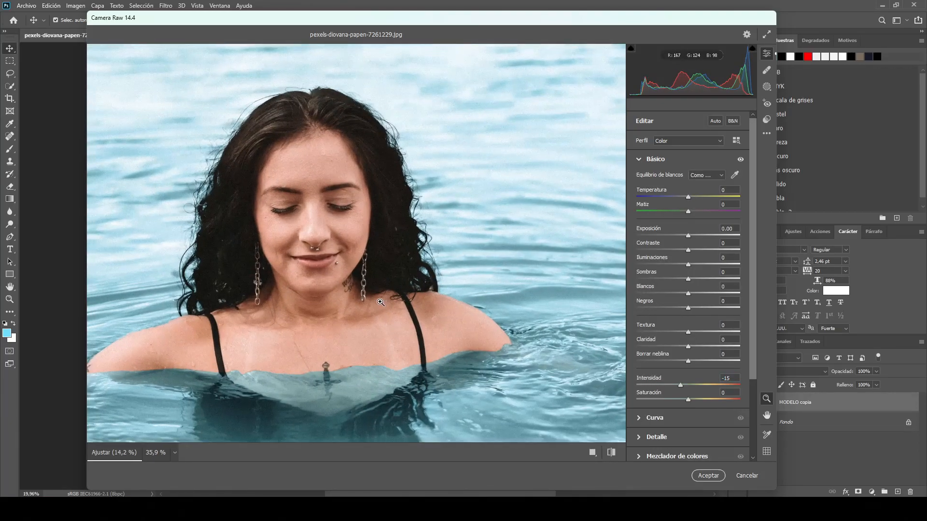
key("ctrl+0")
left_click(707, 476)
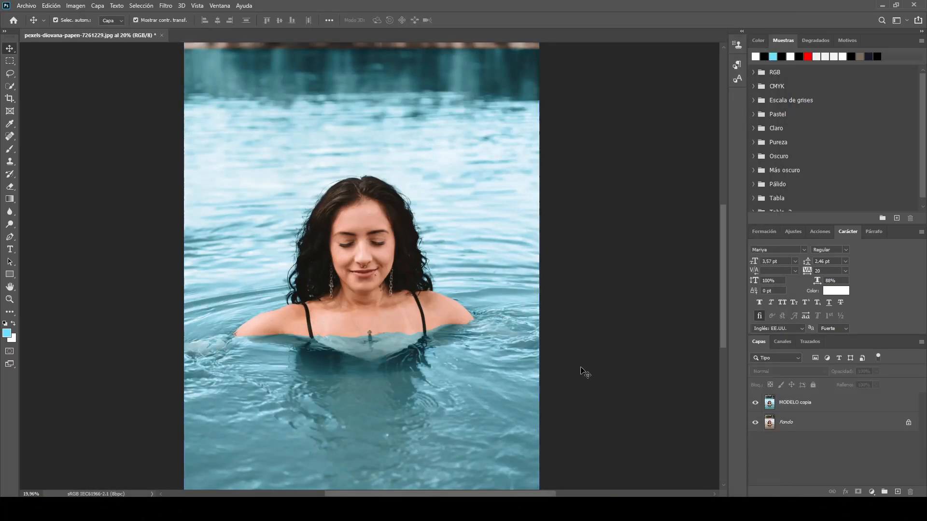
Toggle the visibility of the merged MODELO copia layer to compare the edited photo with the original
left_click(756, 404)
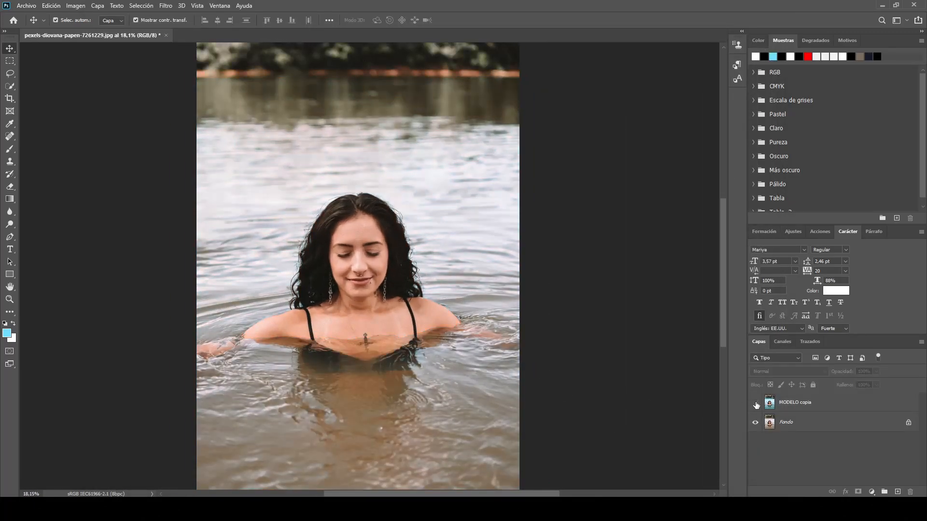
left_click(756, 405)
left_click(756, 405)
left_click(756, 404)
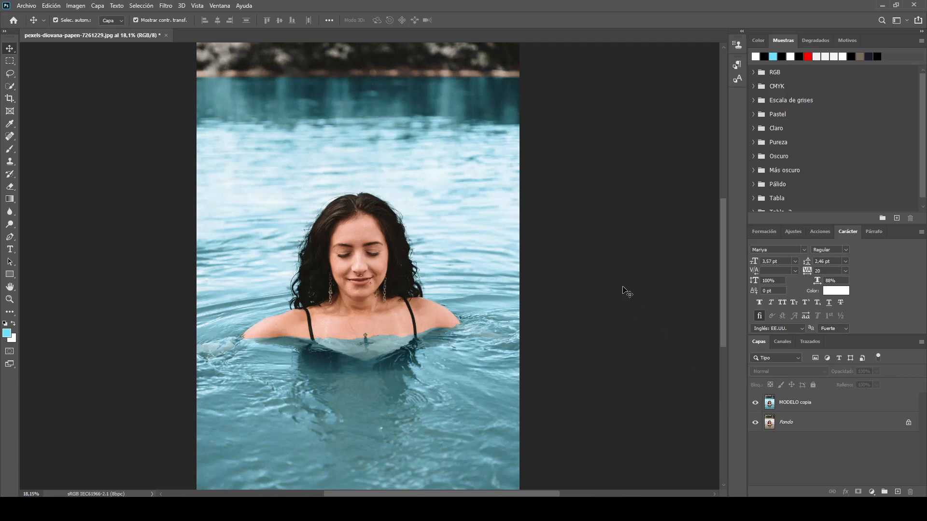